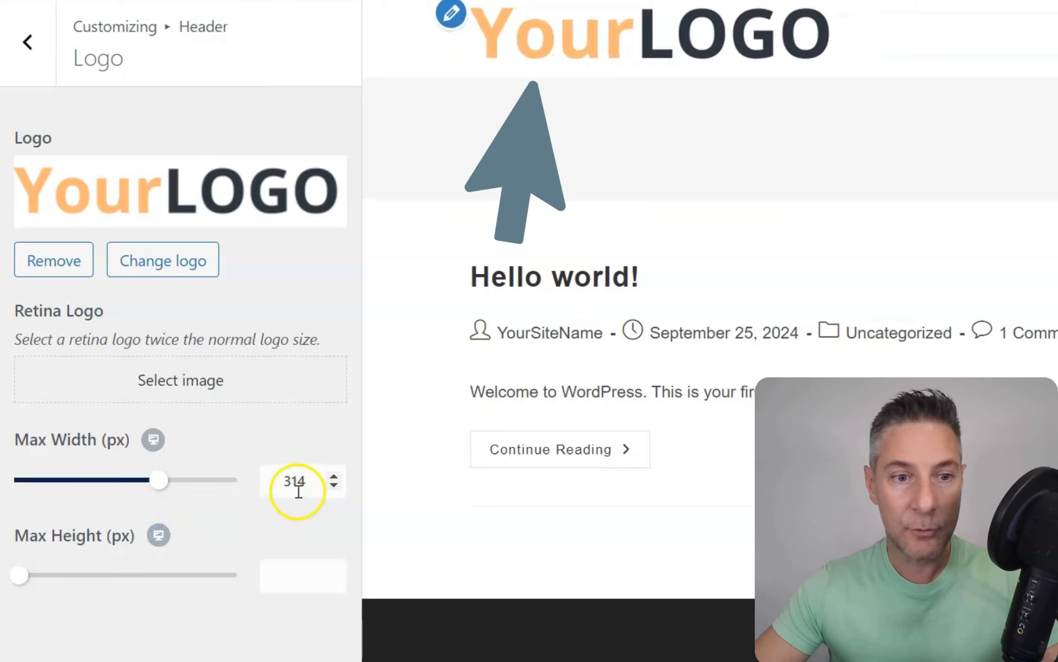
Try a larger header logo by raising its desktop maximum width to about 380 px.
left_click(335, 476)
left_click(335, 476)
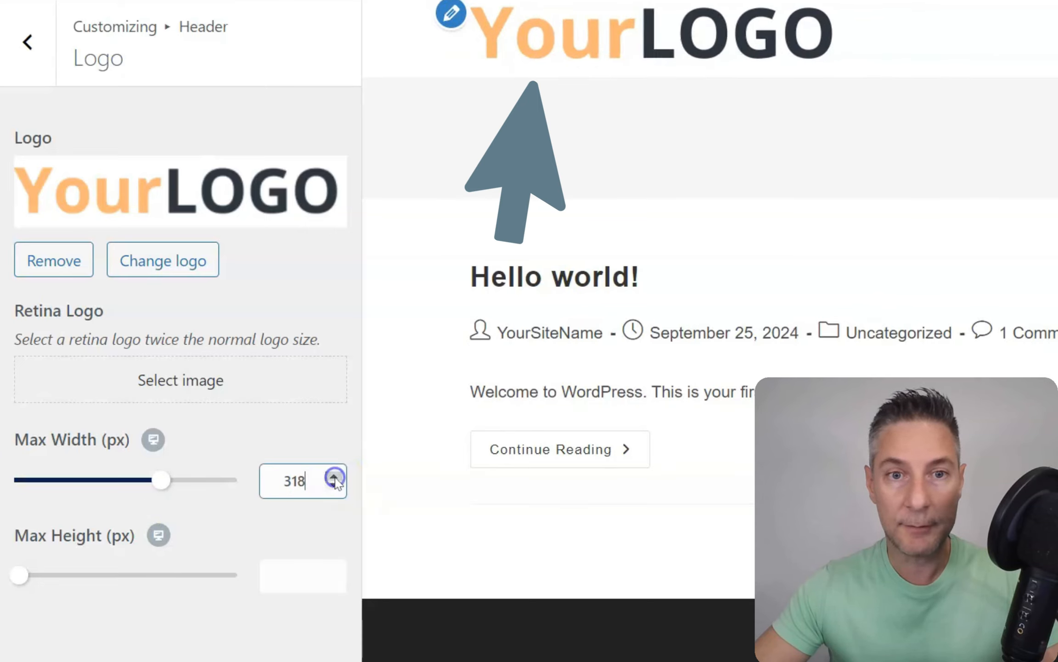
left_click(335, 478)
left_click(335, 478)
left_click(335, 478)
left_click(335, 477)
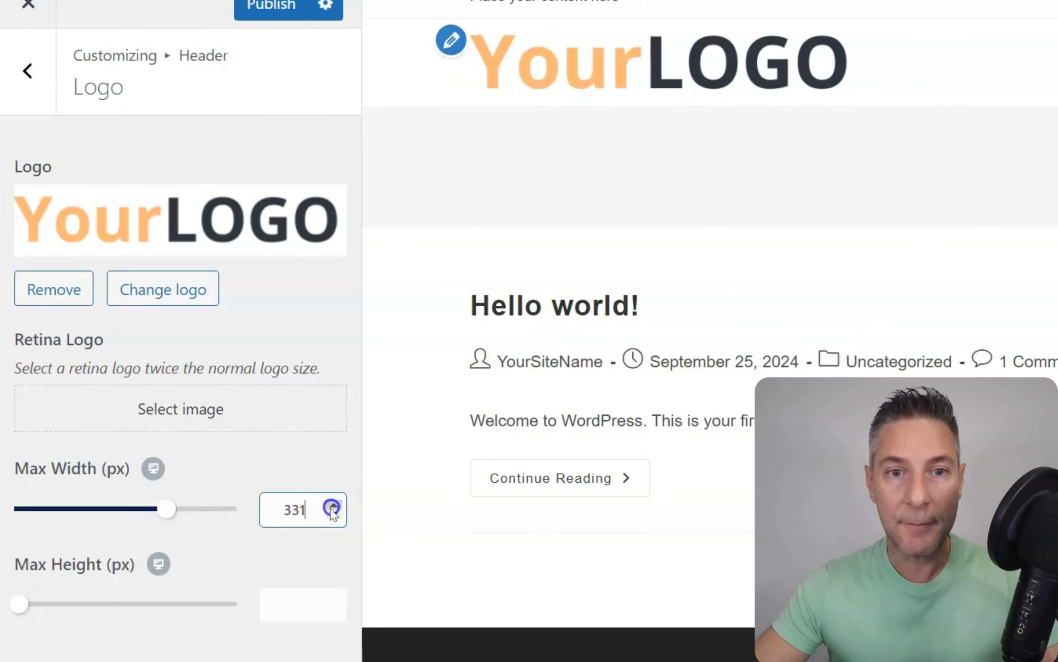
left_click(332, 507)
left_click(332, 507)
left_click(332, 507)
left_click(329, 508)
left_click(330, 508)
left_click(330, 508)
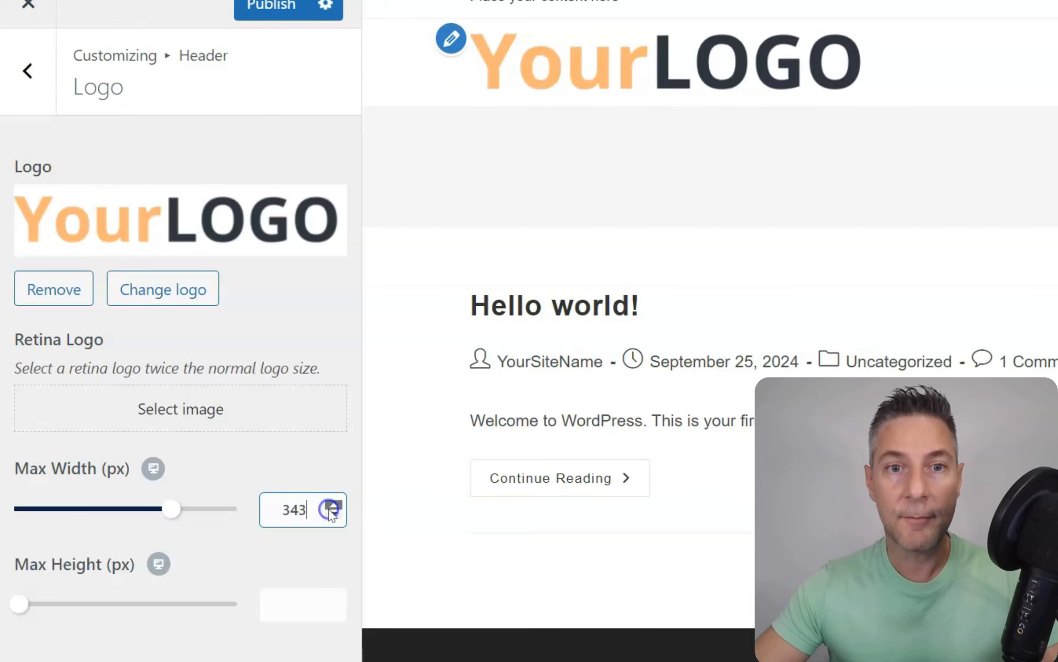
left_click(331, 507)
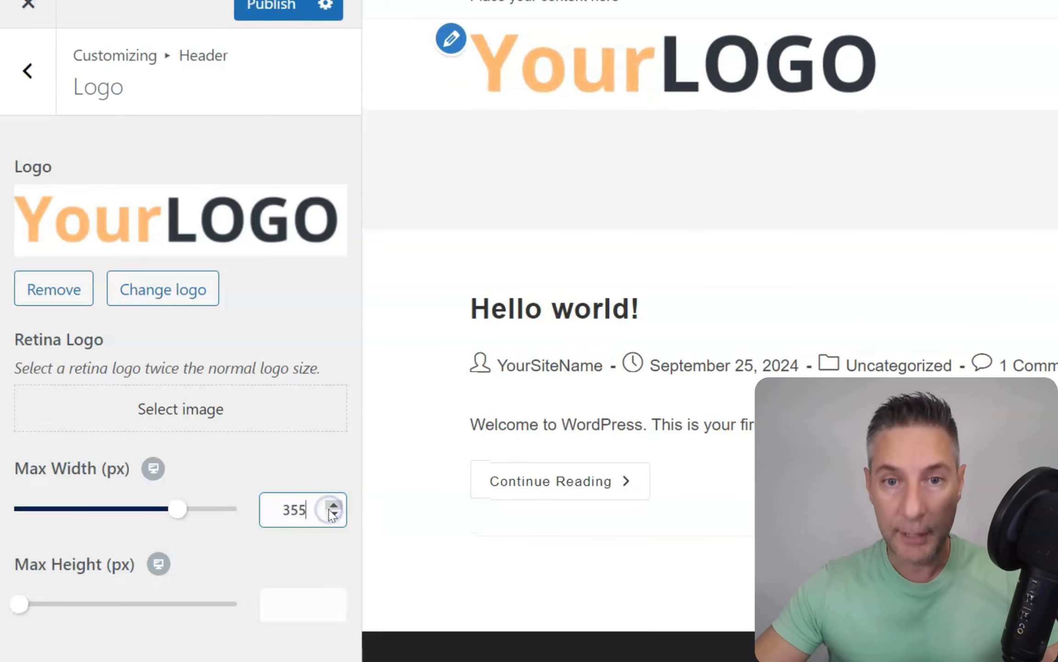
left_click(331, 507)
left_click(331, 507)
left_click(331, 510)
left_click(332, 510)
left_click(331, 510)
left_click(331, 510)
left_click(332, 510)
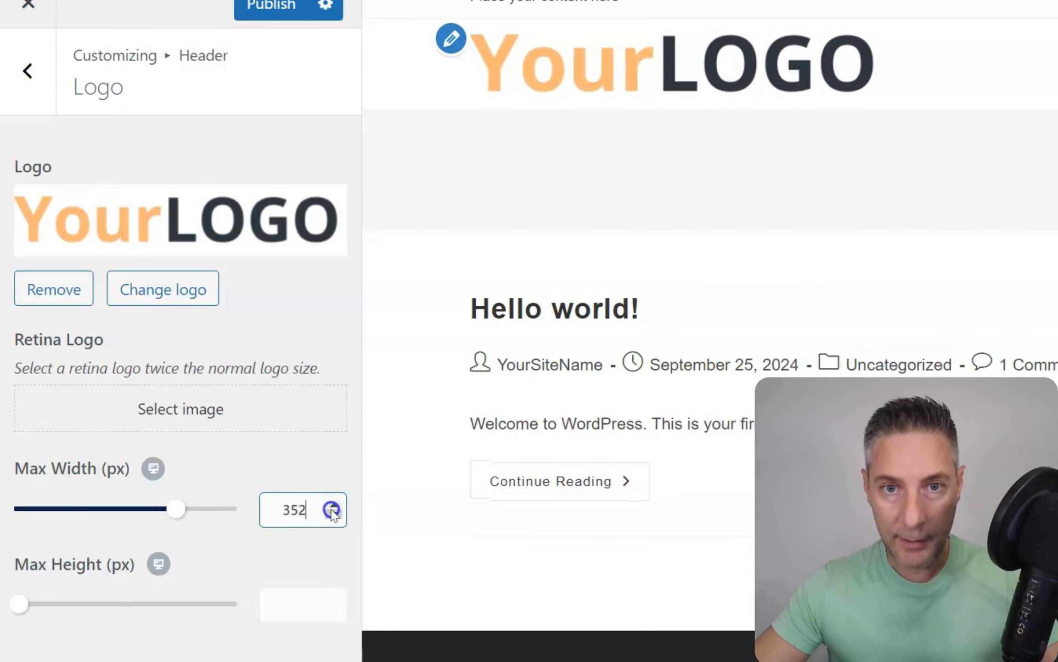
left_click(331, 510)
left_click(332, 510)
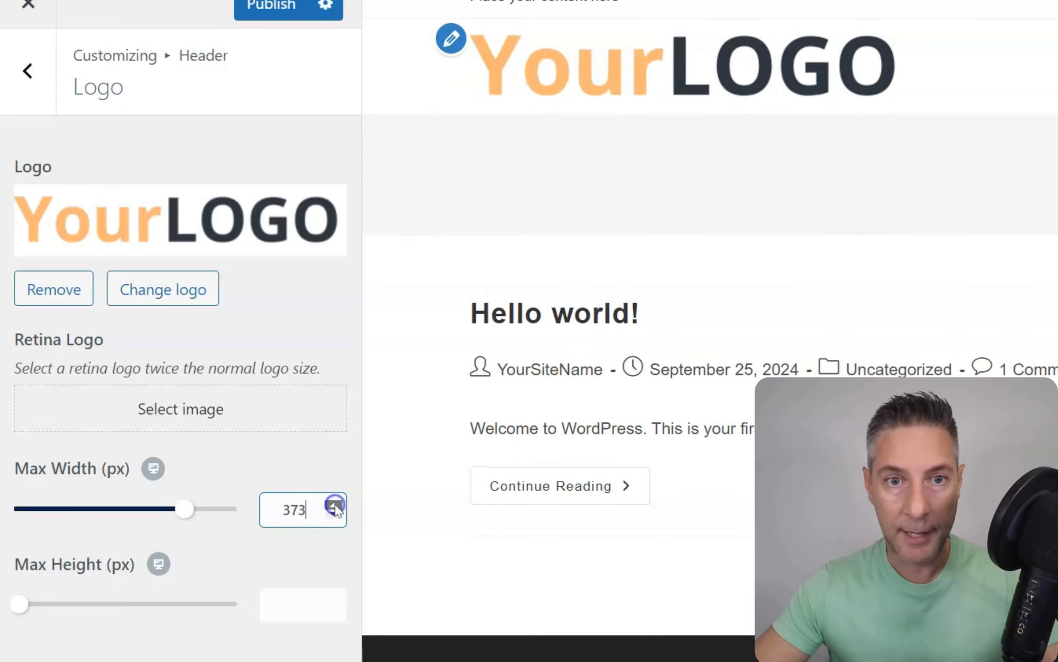
left_click(335, 505)
left_click(335, 505)
left_click(335, 505)
left_click(335, 505)
left_click(334, 505)
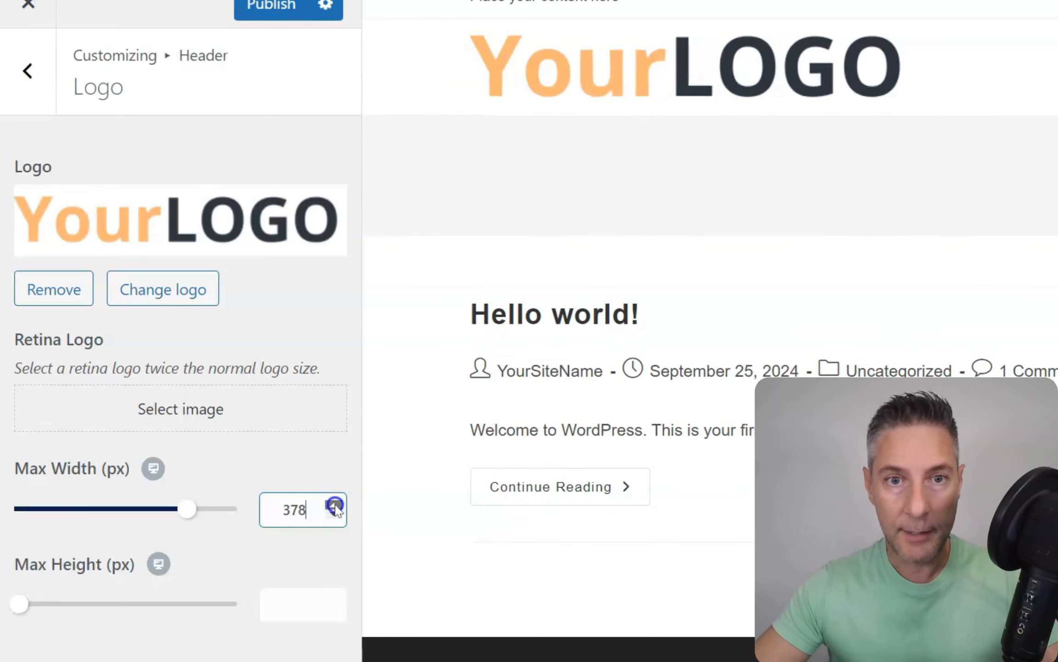
left_click(335, 505)
left_click(334, 505)
left_click(335, 505)
Reduce the header logo's desktop maximum width to 230 px and publish the change.
left_click(334, 514)
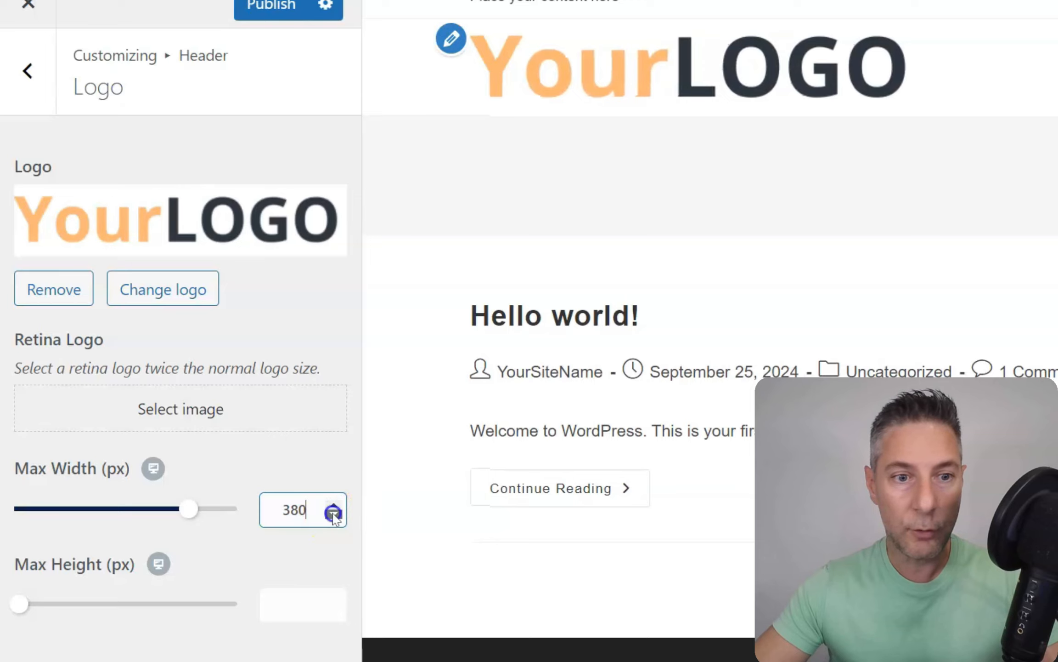
left_click(334, 514)
left_click(334, 514)
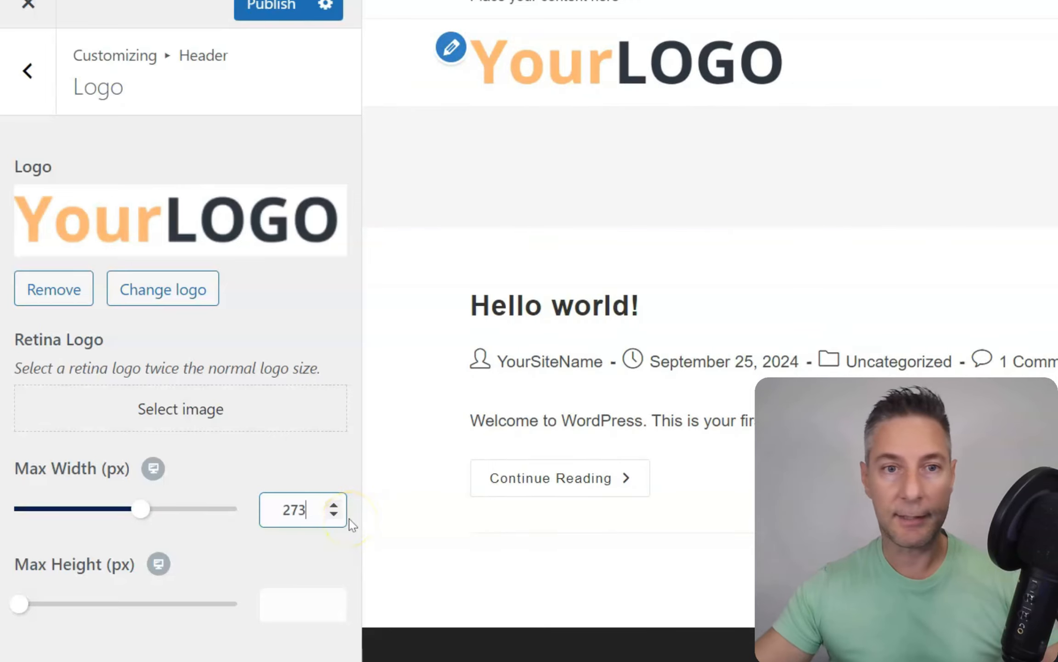
left_click(334, 514)
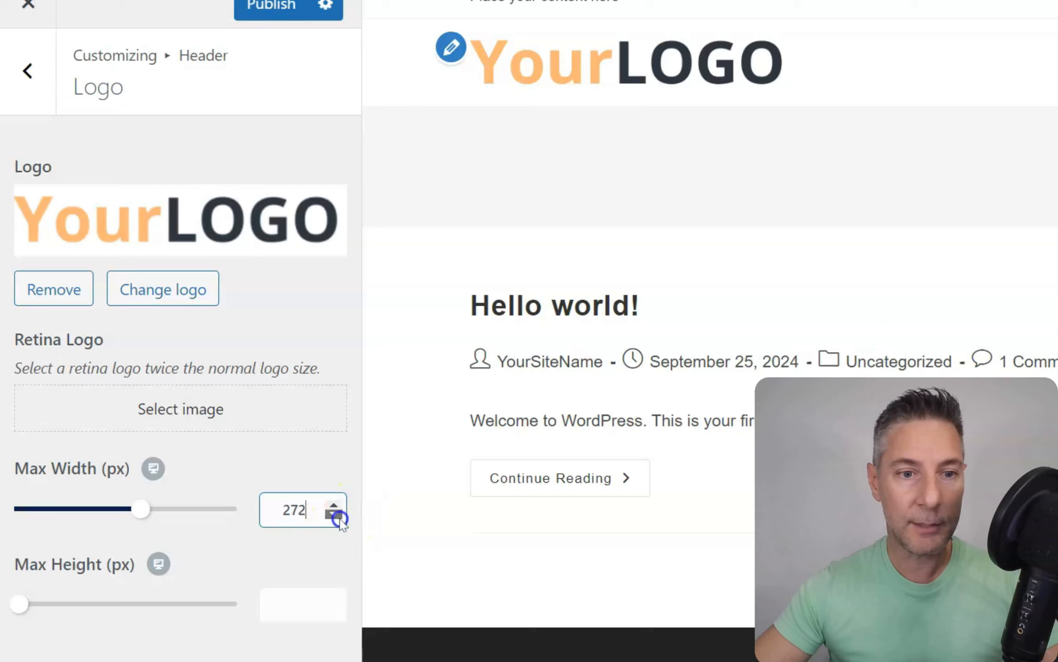
left_click(334, 514)
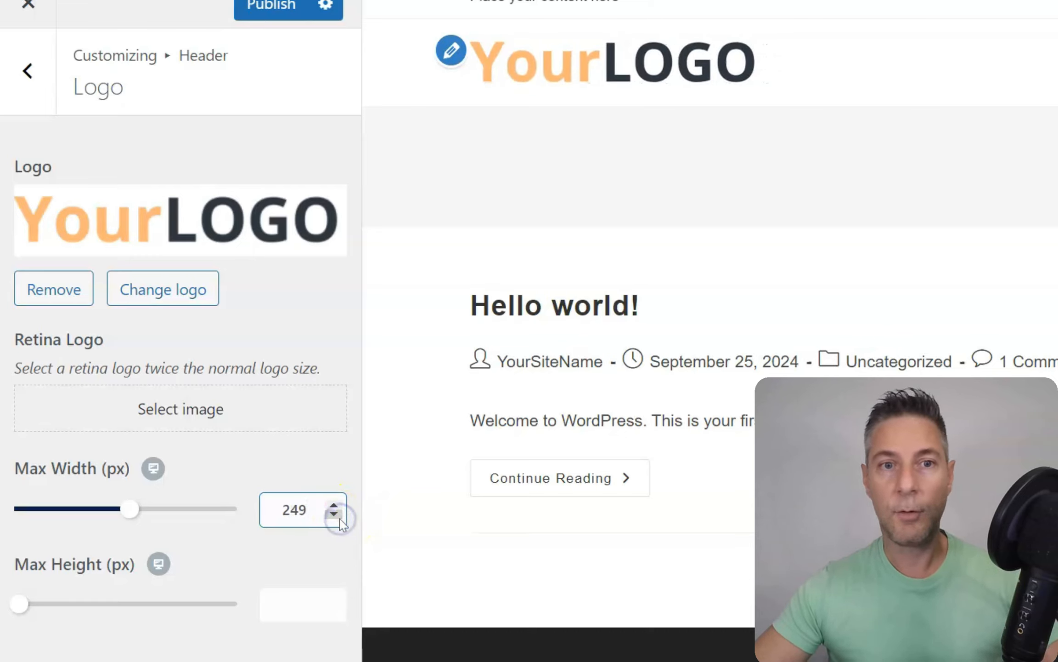
left_click(336, 518)
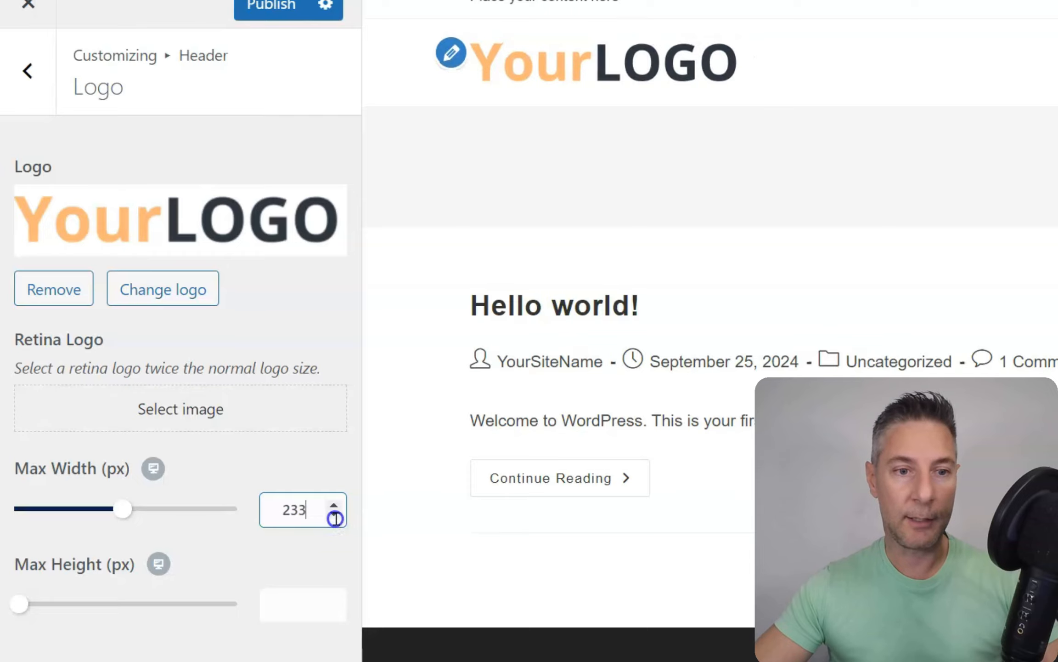
double_click(336, 519)
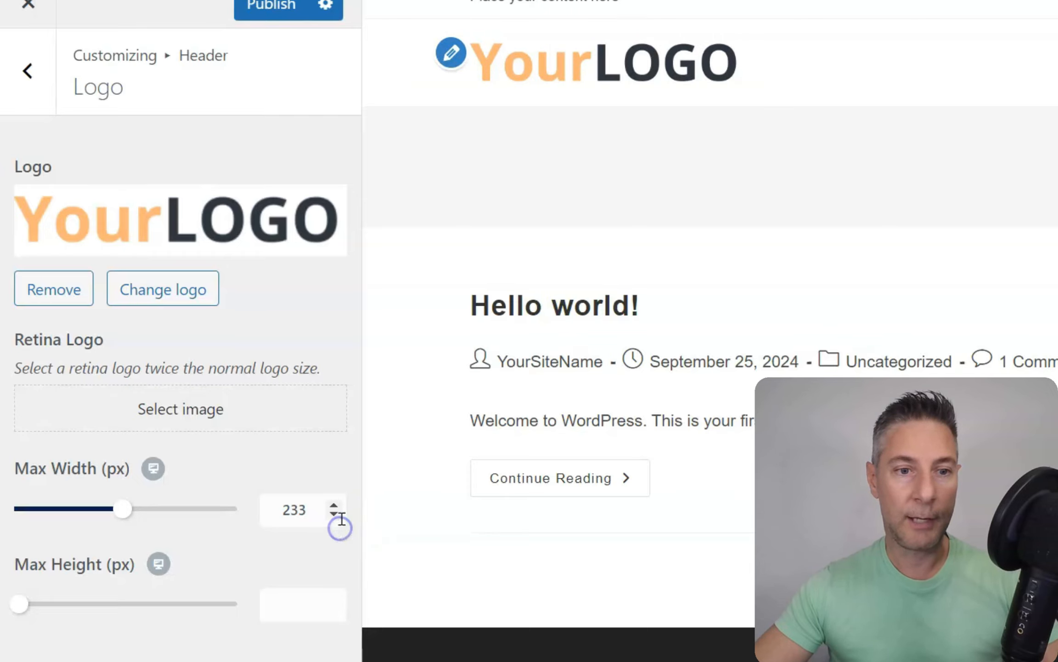
left_click(335, 516)
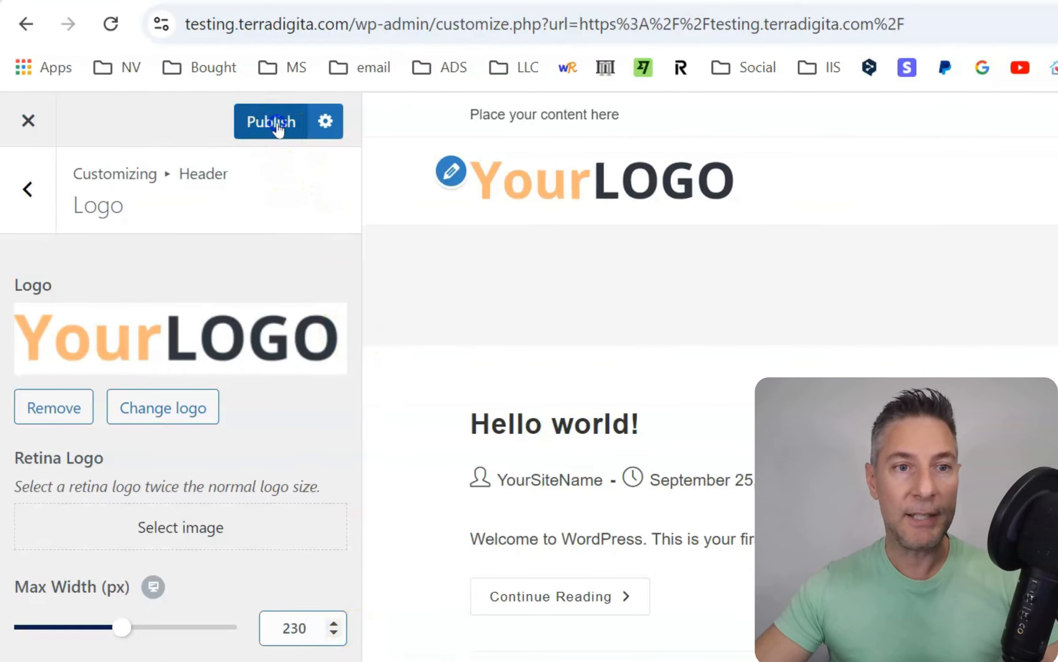
left_click(275, 5)
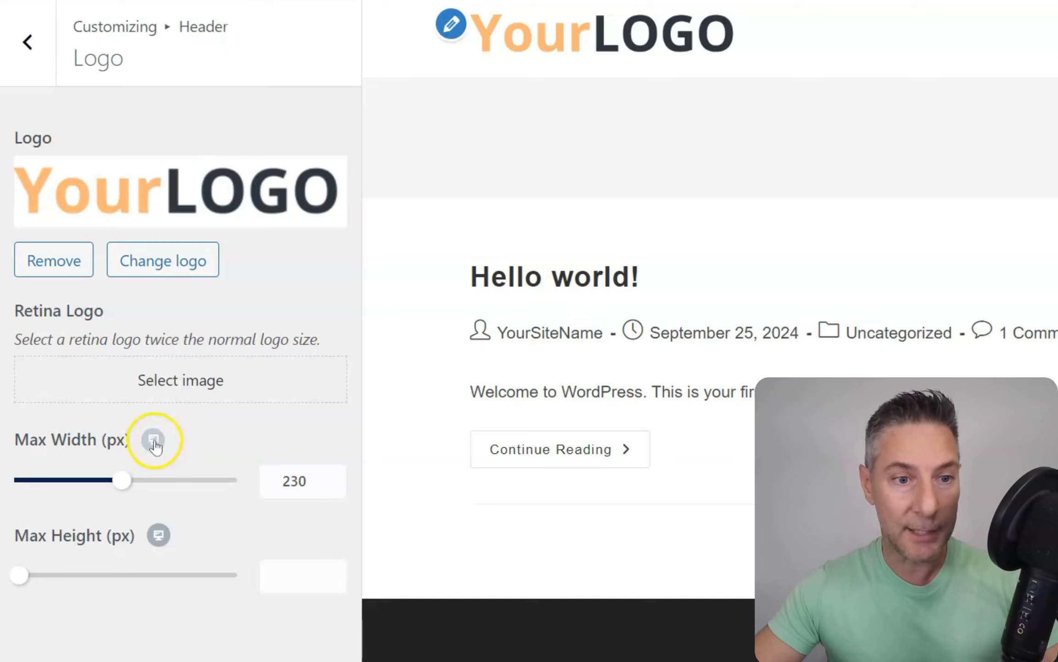
Set the header logo's maximum width for tablets to 190 px.
left_click(154, 441)
left_click(183, 440)
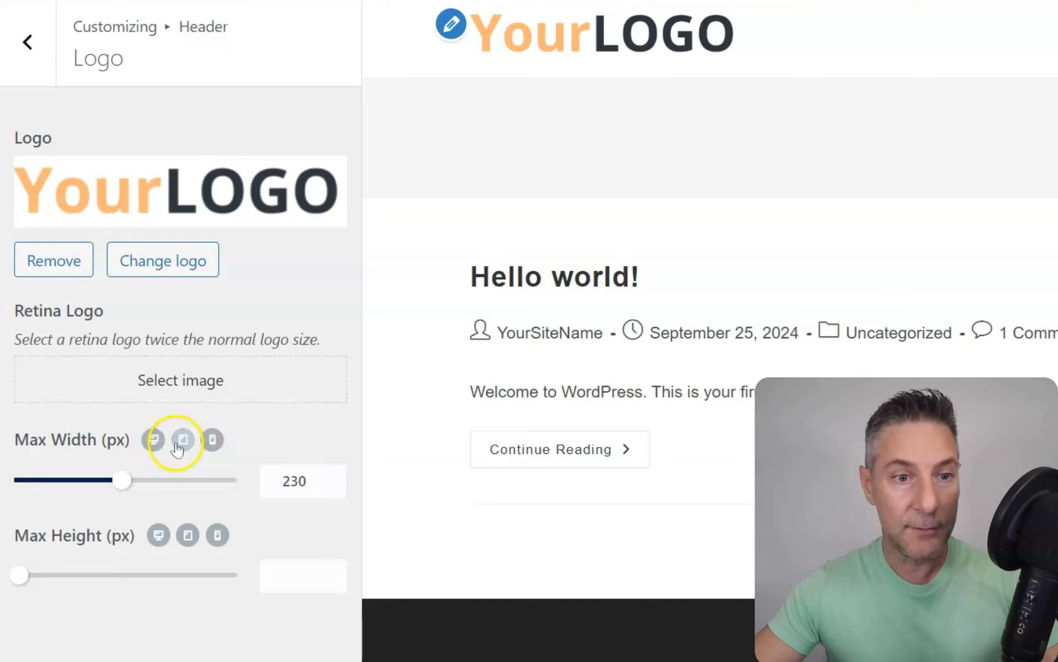
left_click(212, 439)
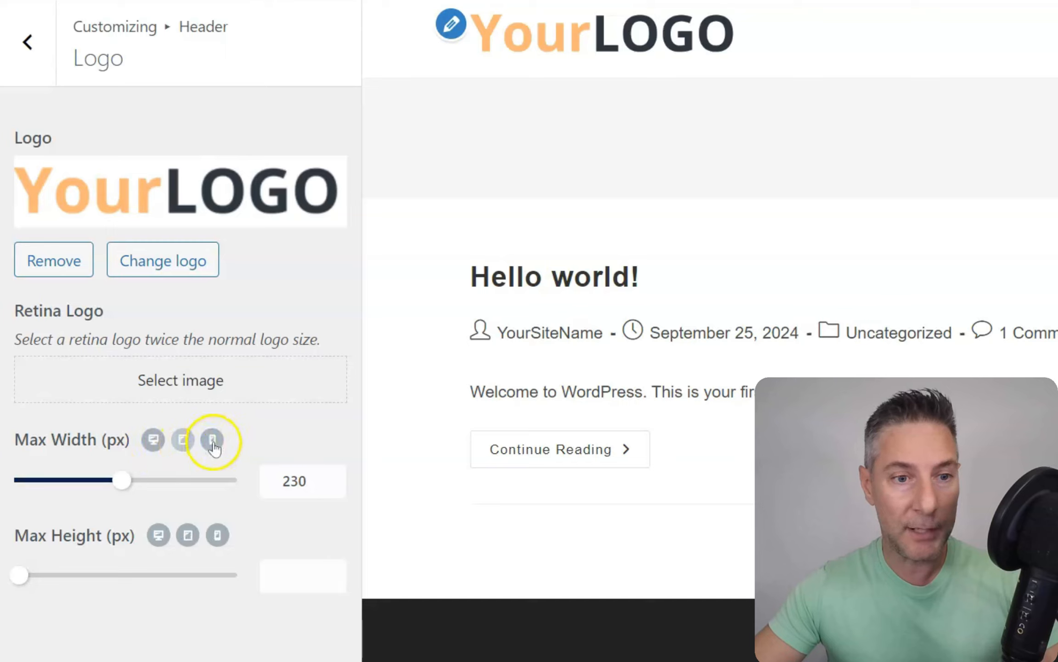
left_click(184, 441)
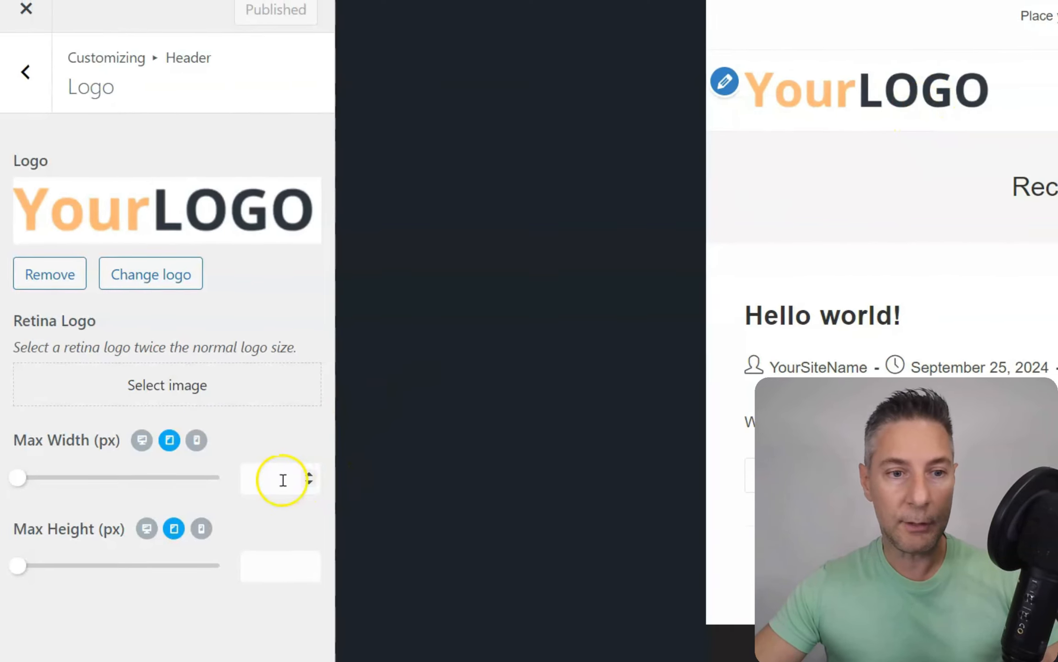
left_click(305, 482)
left_click_drag(22, 481, 85, 481)
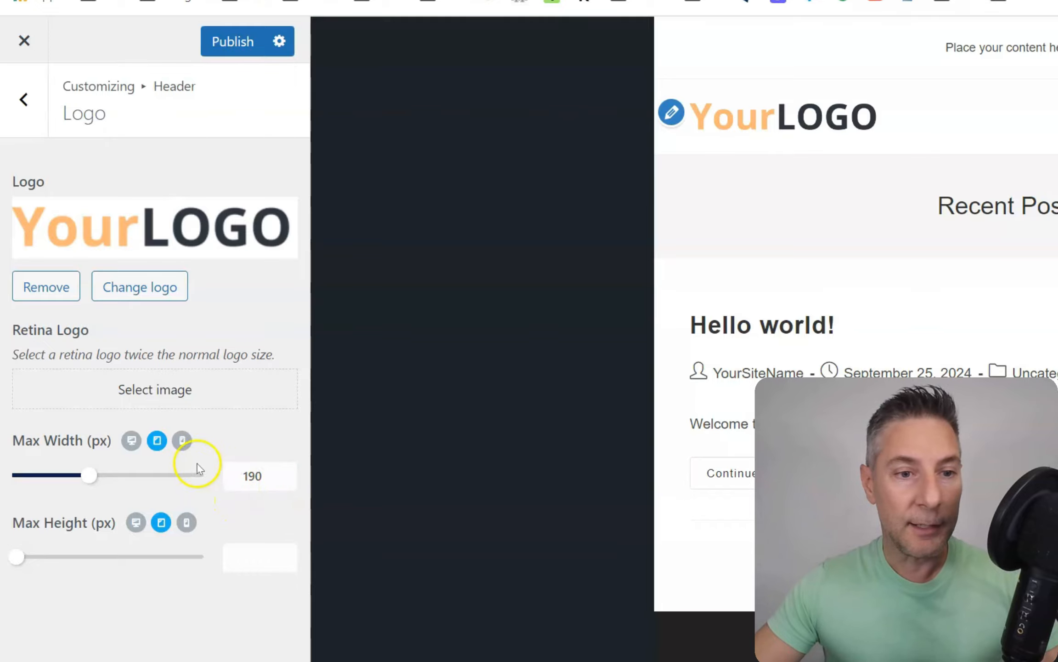
Set the header logo's maximum width for mobile phones to 210 px and publish the changes, leaving the Customizer.
left_click(185, 440)
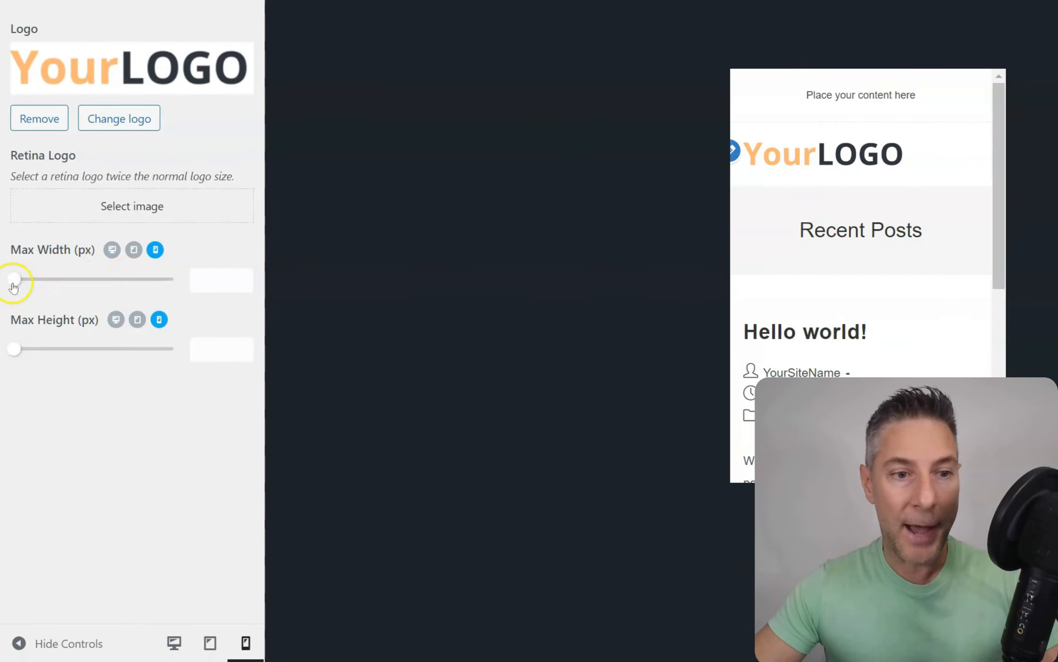
left_click_drag(14, 285, 63, 294)
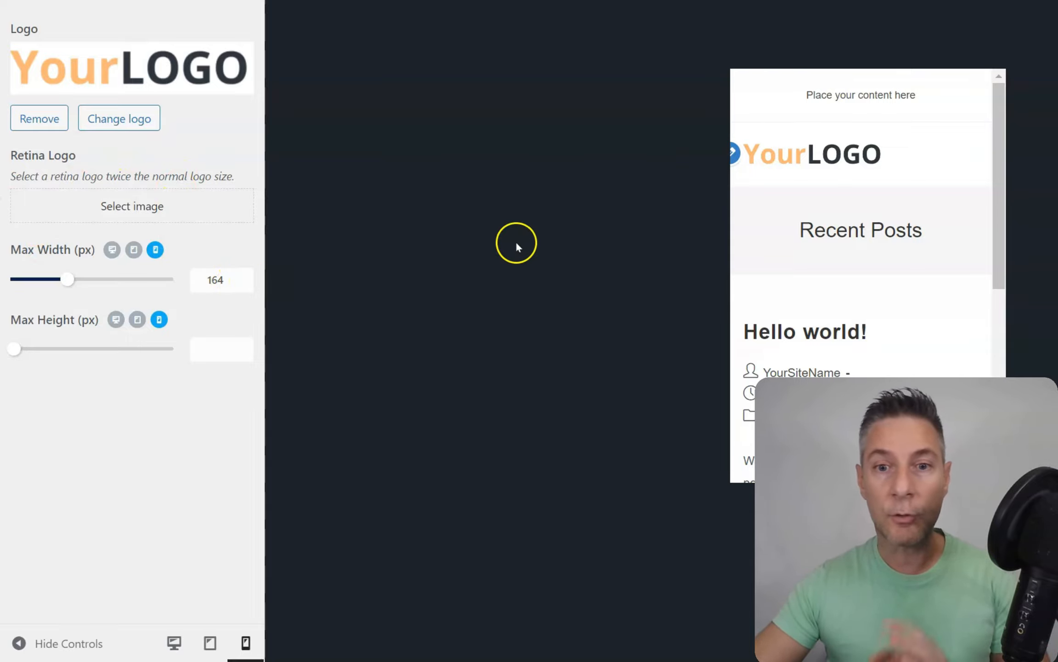
left_click(244, 275)
left_click_drag(244, 277, 244, 277)
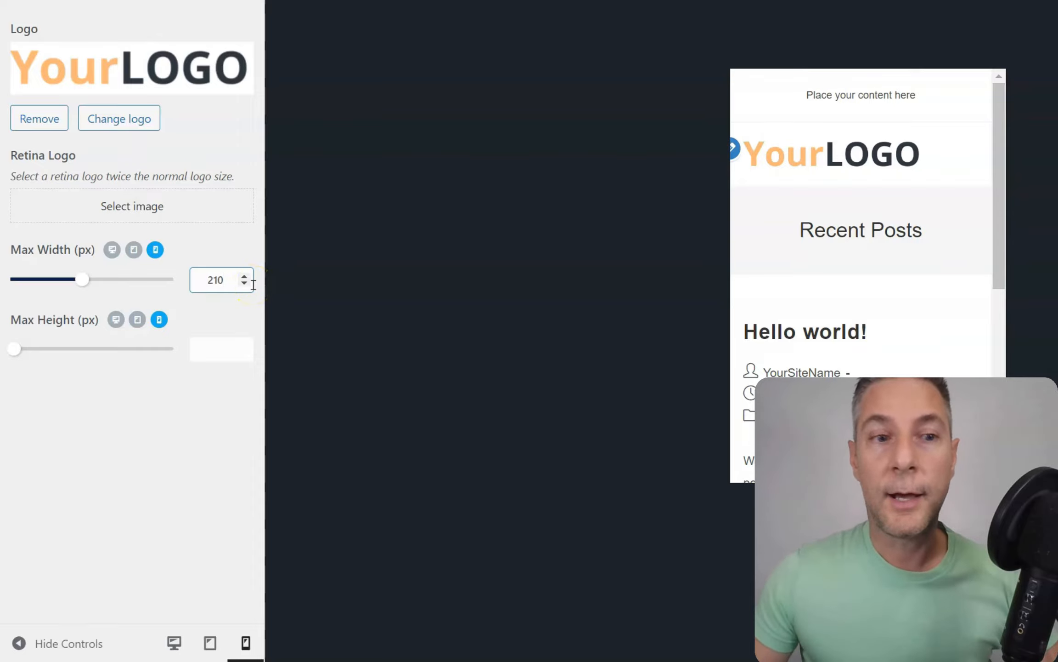
left_click(244, 282)
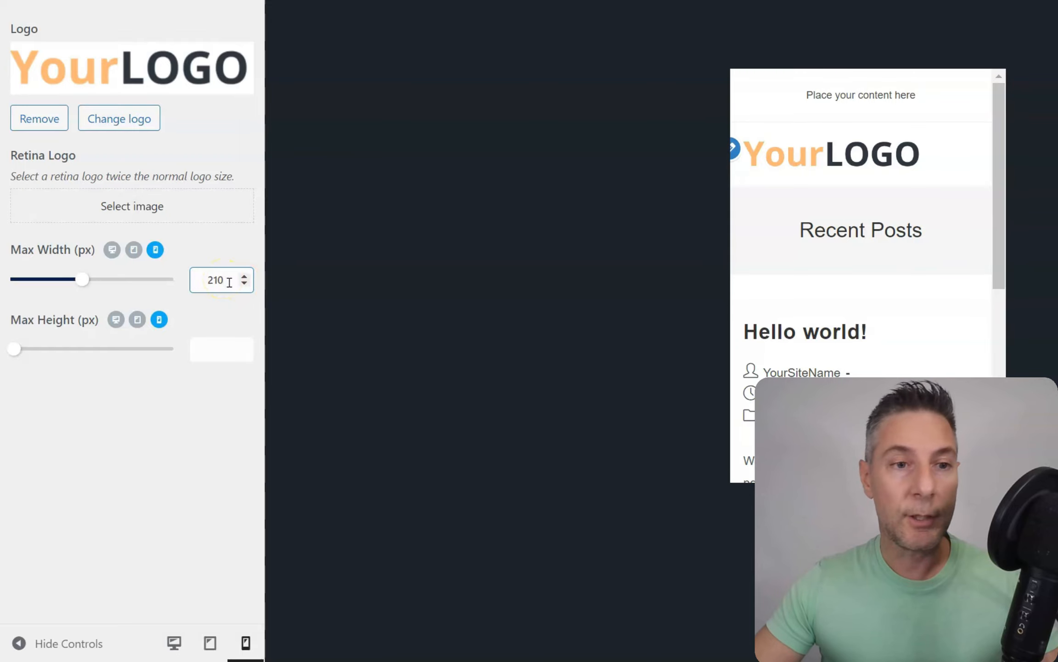
left_click(193, 88)
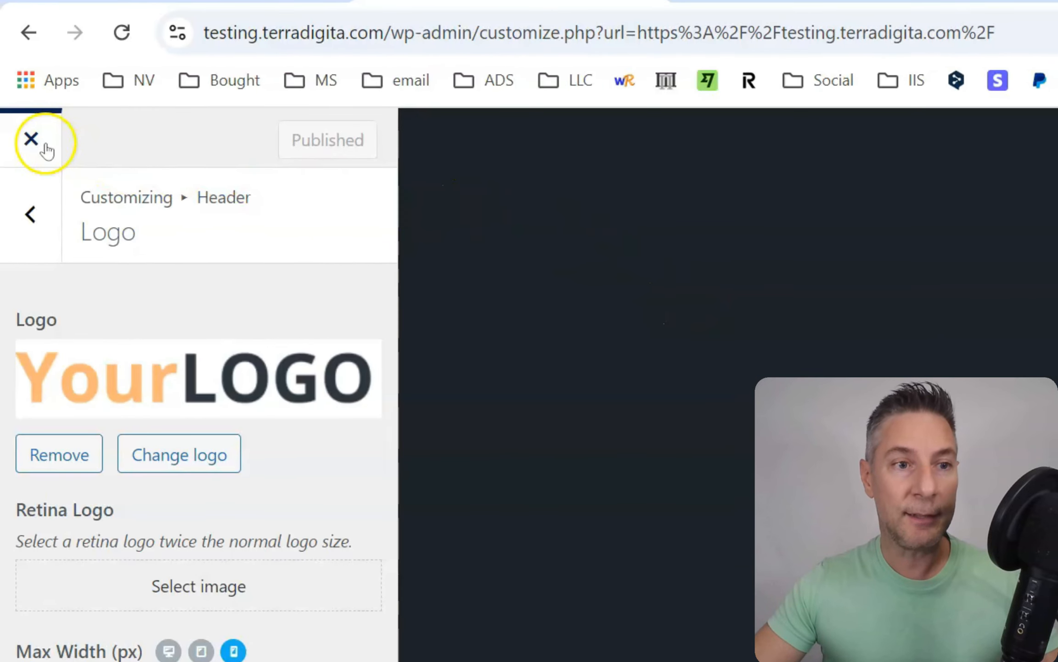
left_click(28, 146)
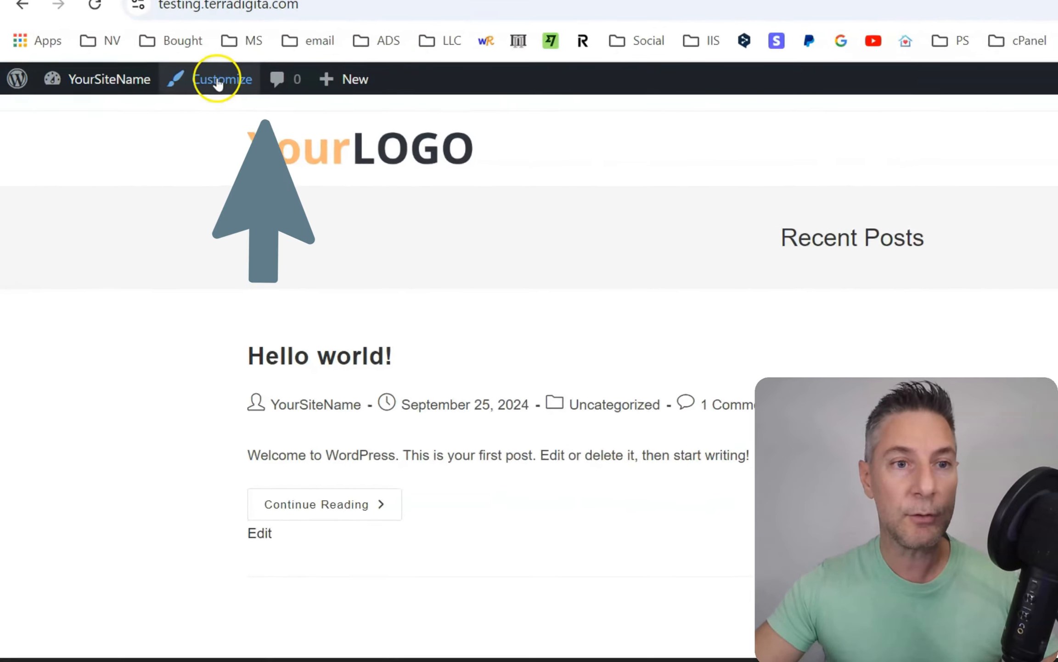
Reopen the Customizer from the live site and go to the header's Logo settings.
left_click(262, 82)
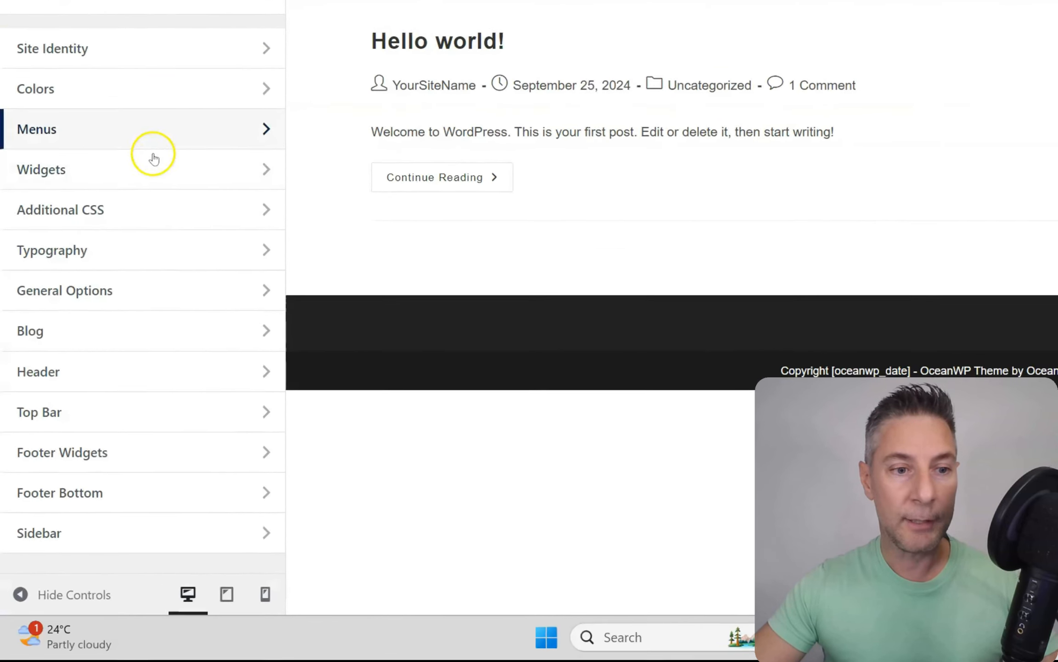
left_click(98, 374)
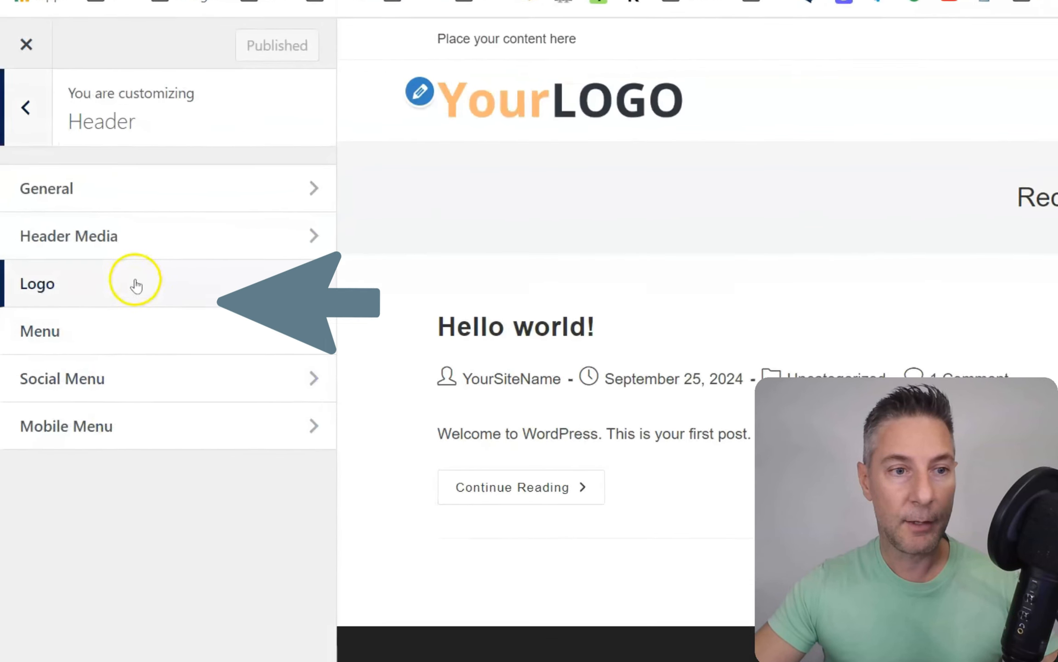
left_click(136, 285)
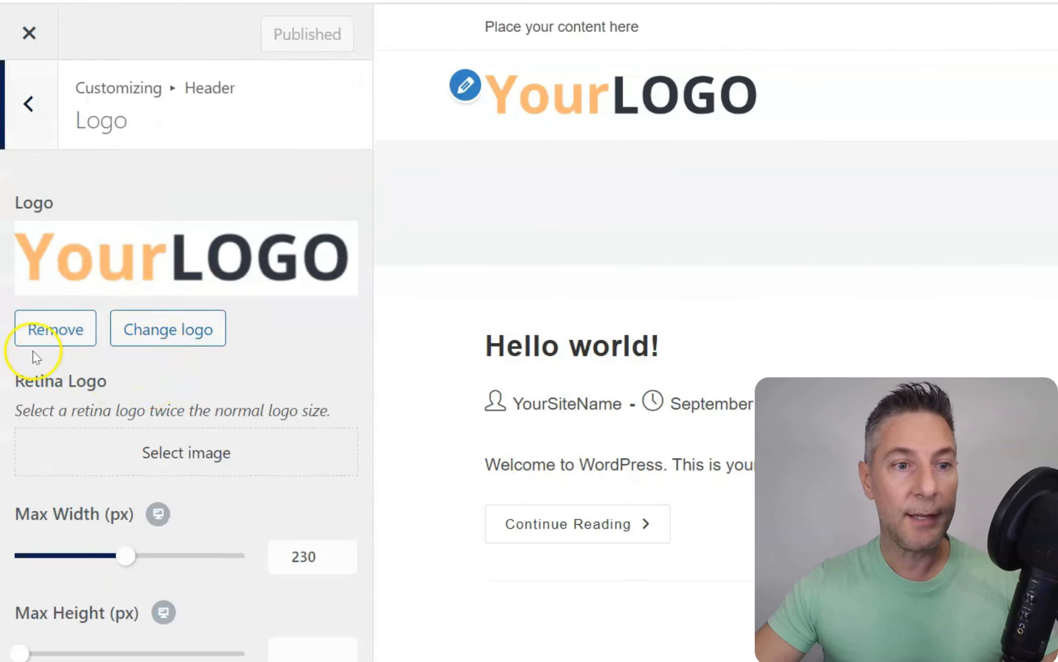
Start changing the logo and permanently delete the second logo image from the media library.
left_click(198, 341)
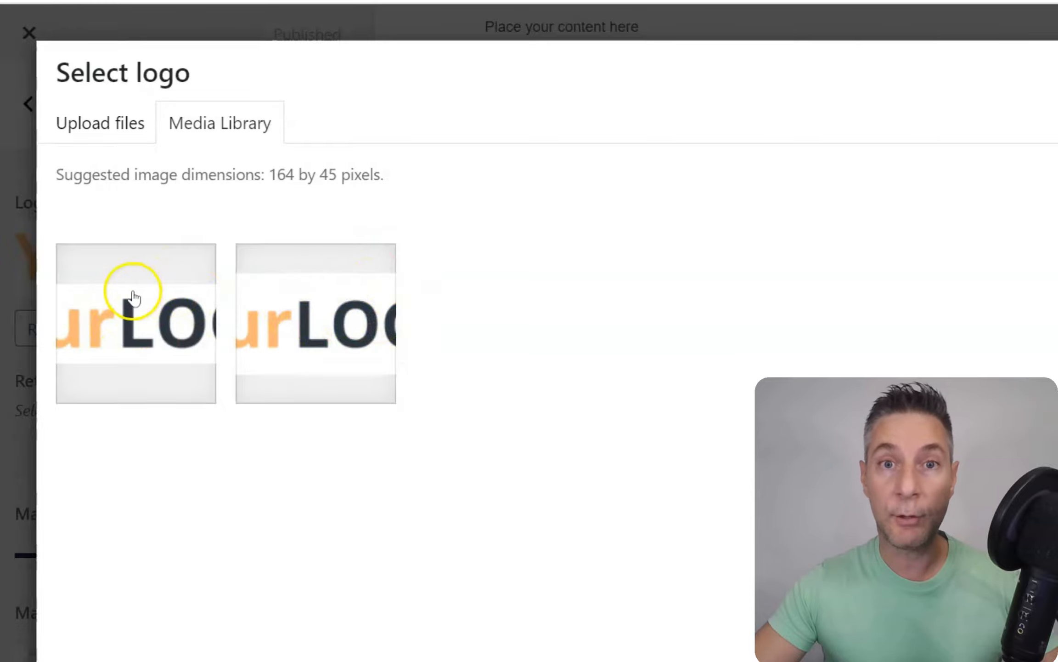
left_click(305, 321)
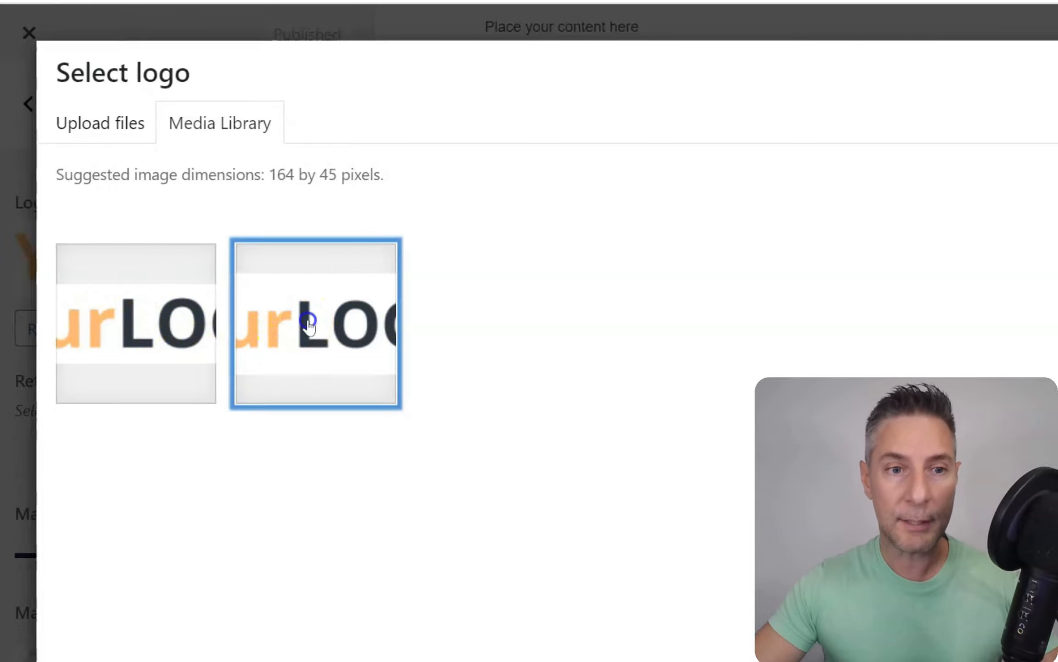
left_click(1020, 251)
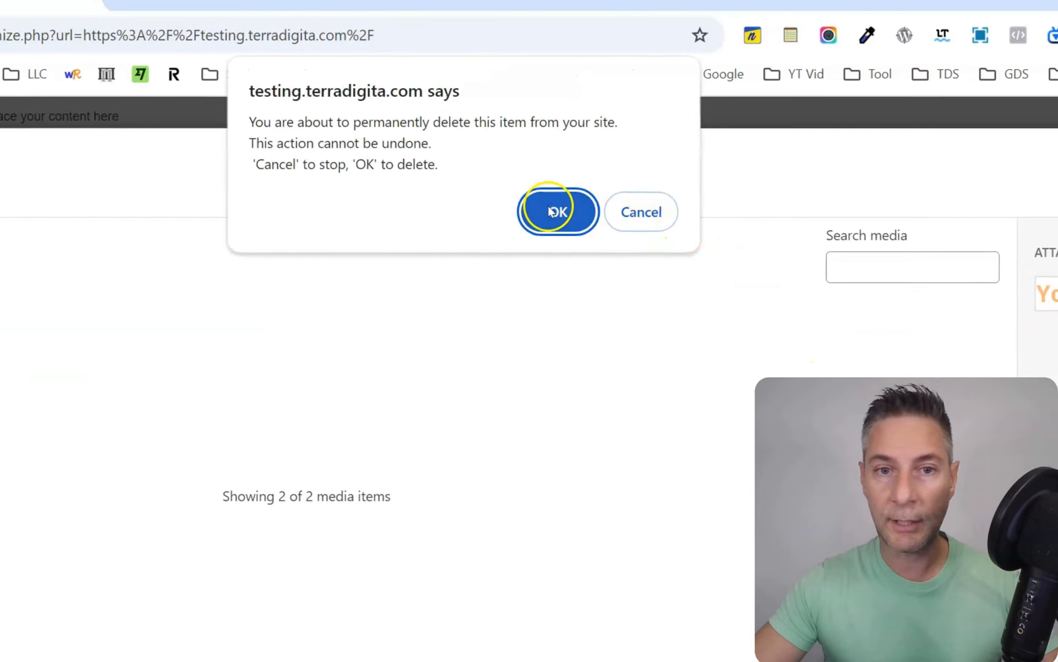
left_click(551, 211)
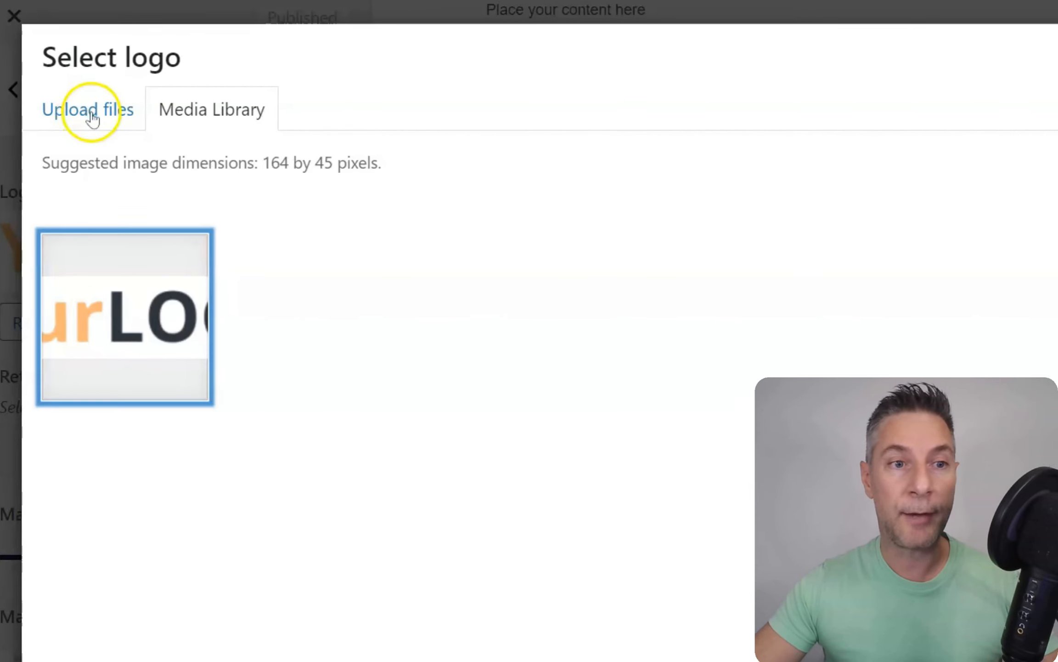
Upload the Logo 2 image from the Downloads folder as a new logo file.
left_click(94, 118)
left_click(561, 278)
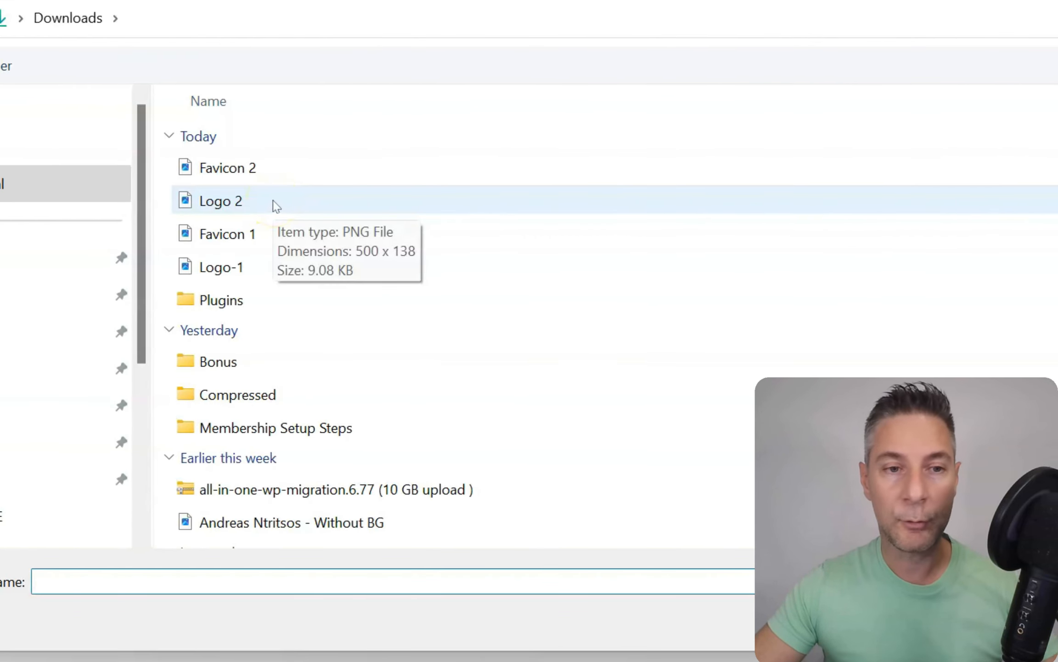
double_click(274, 203)
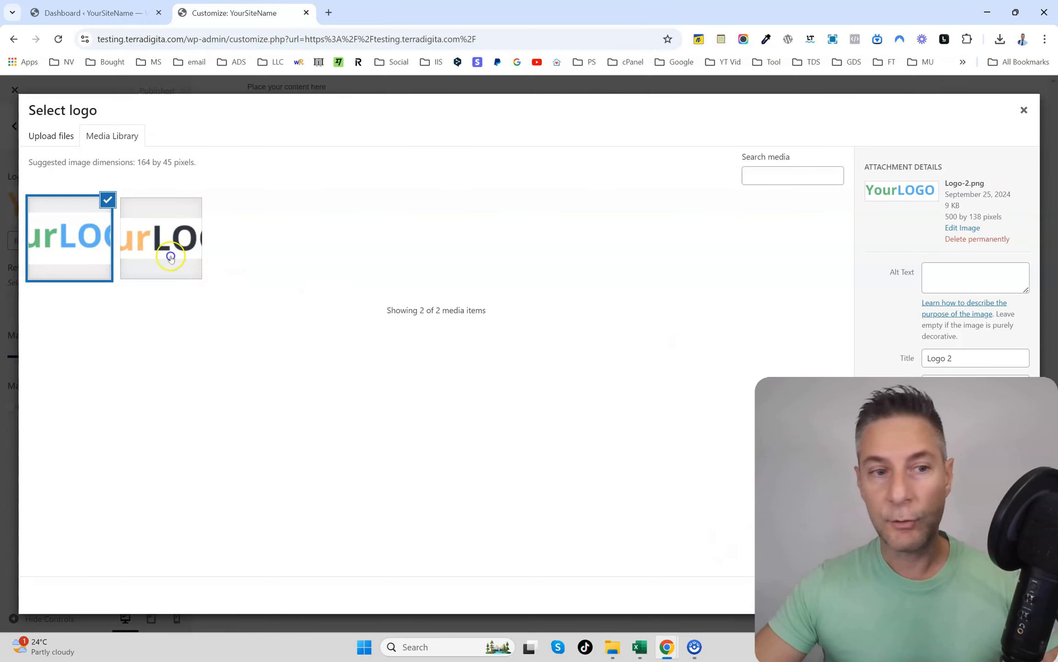
Use the Logo 2 image as the header logo without cropping and publish the change, returning to the live site.
left_click(163, 243)
left_click(74, 234)
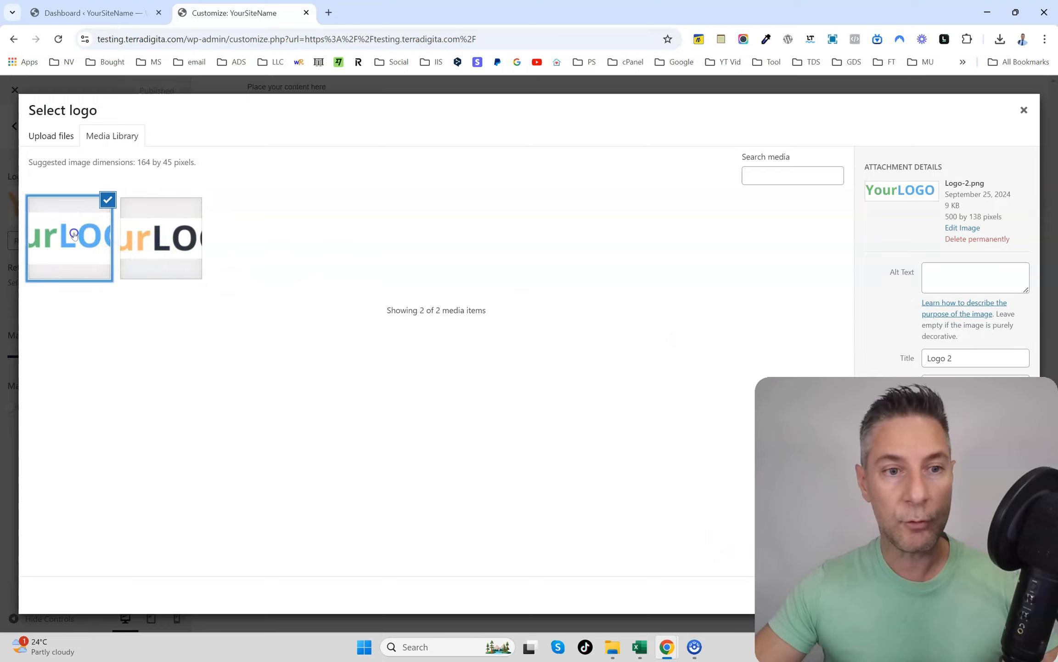
left_click(167, 235)
left_click(77, 233)
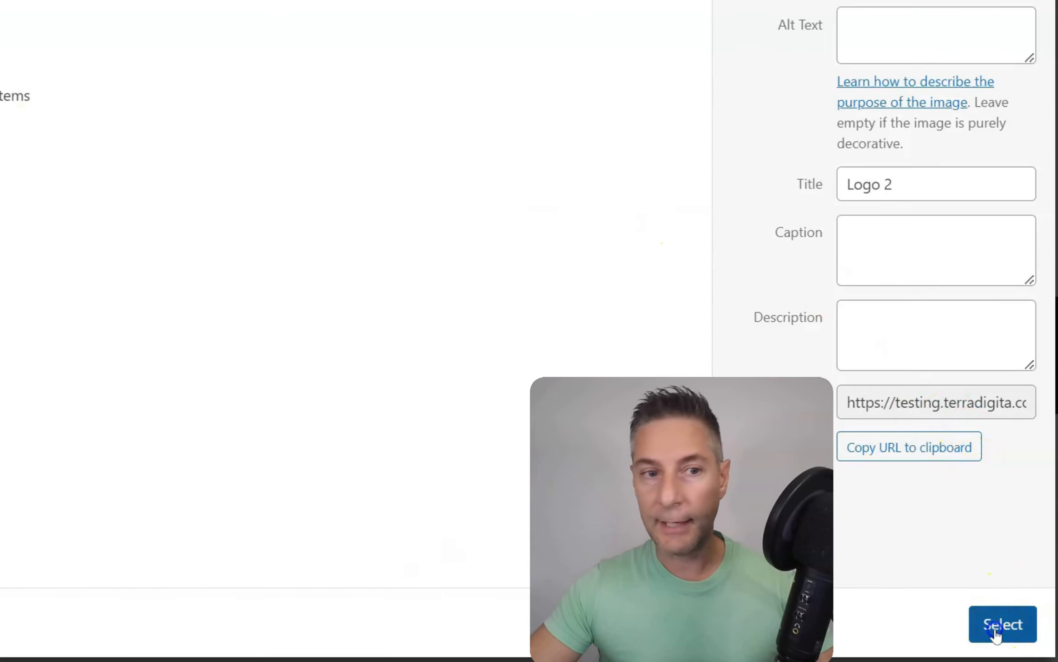
left_click(1011, 595)
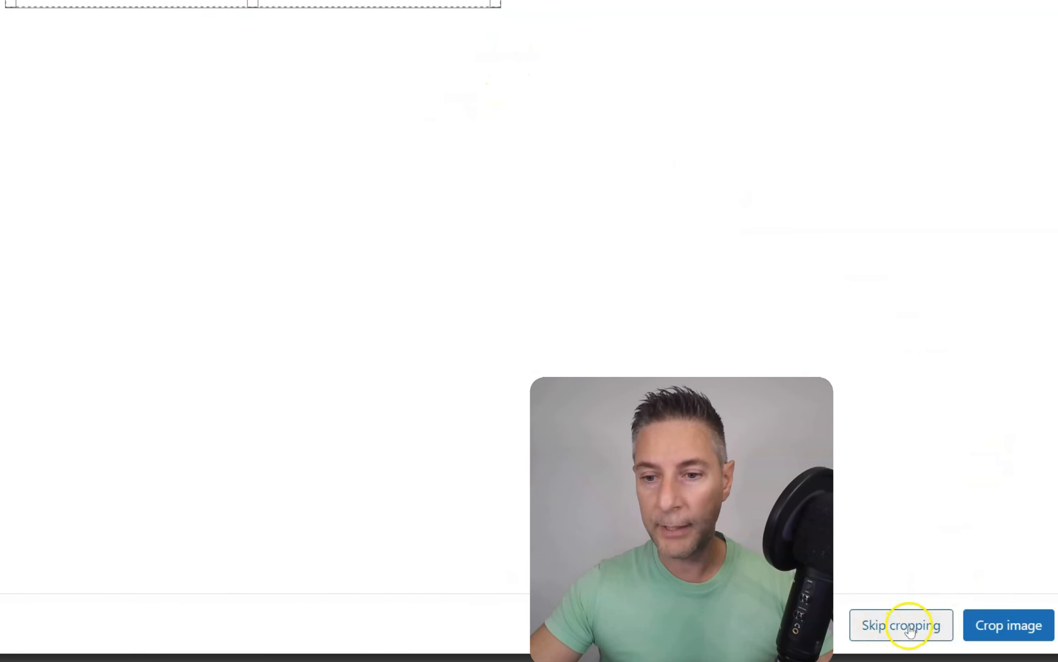
left_click(909, 628)
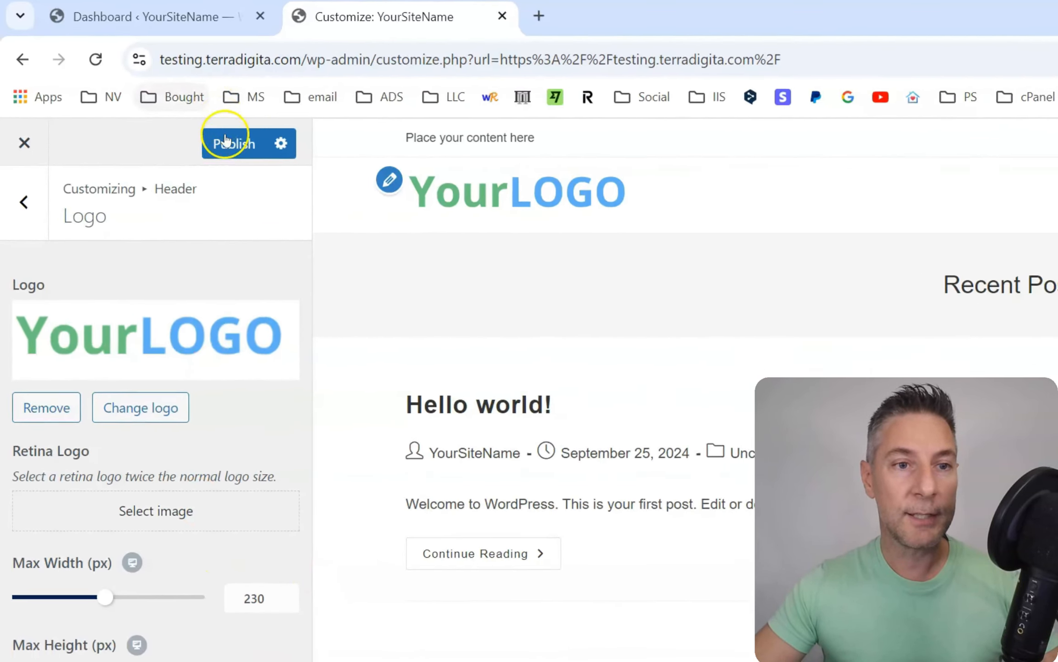
left_click(142, 90)
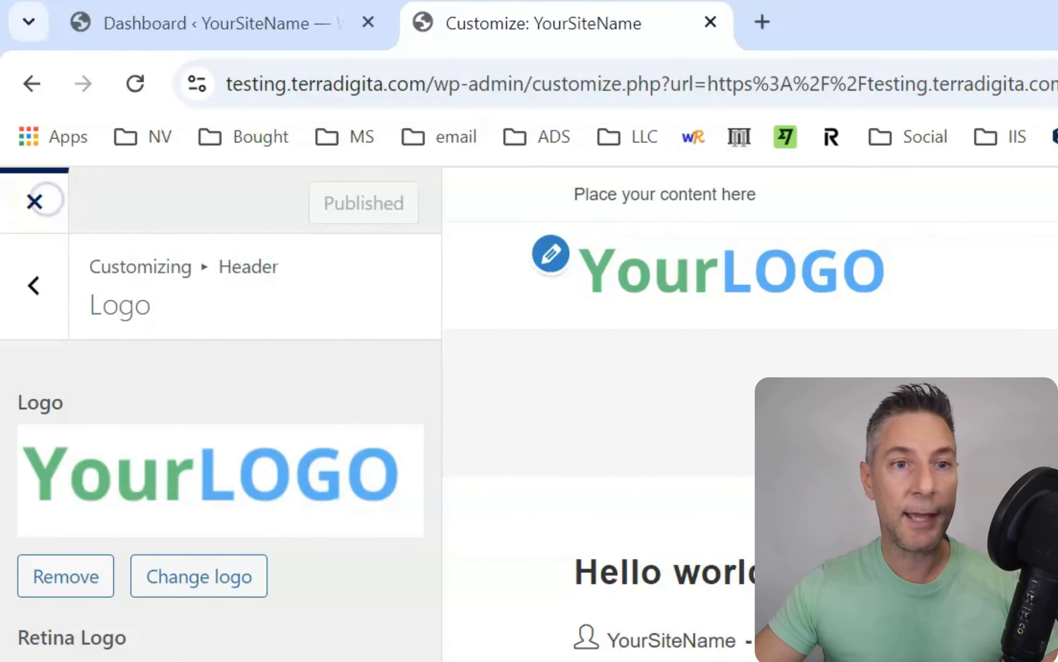
left_click(15, 89)
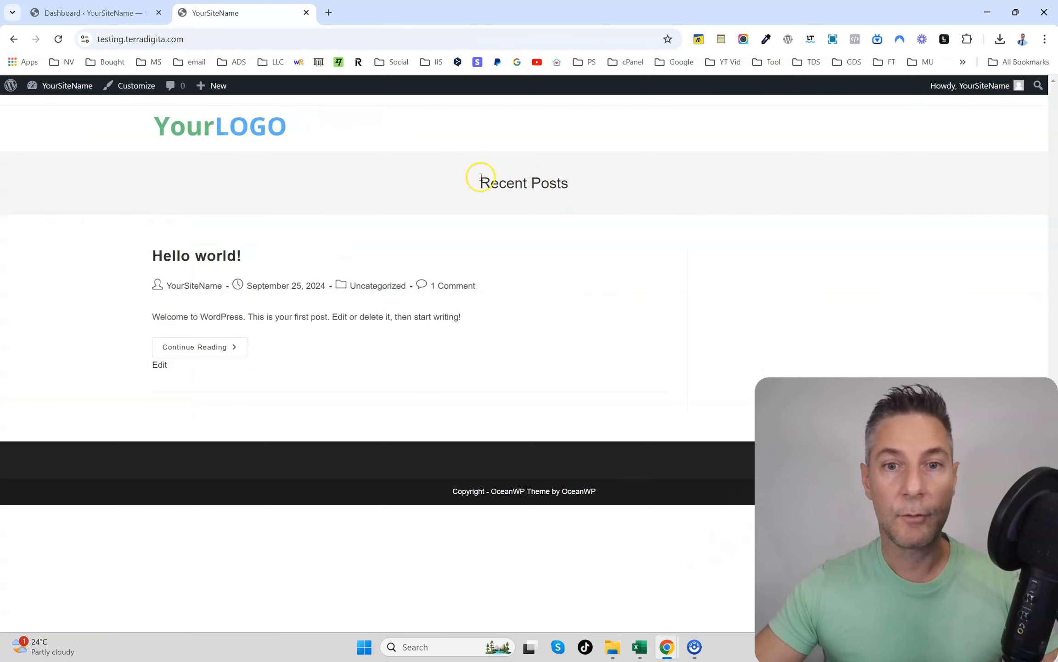